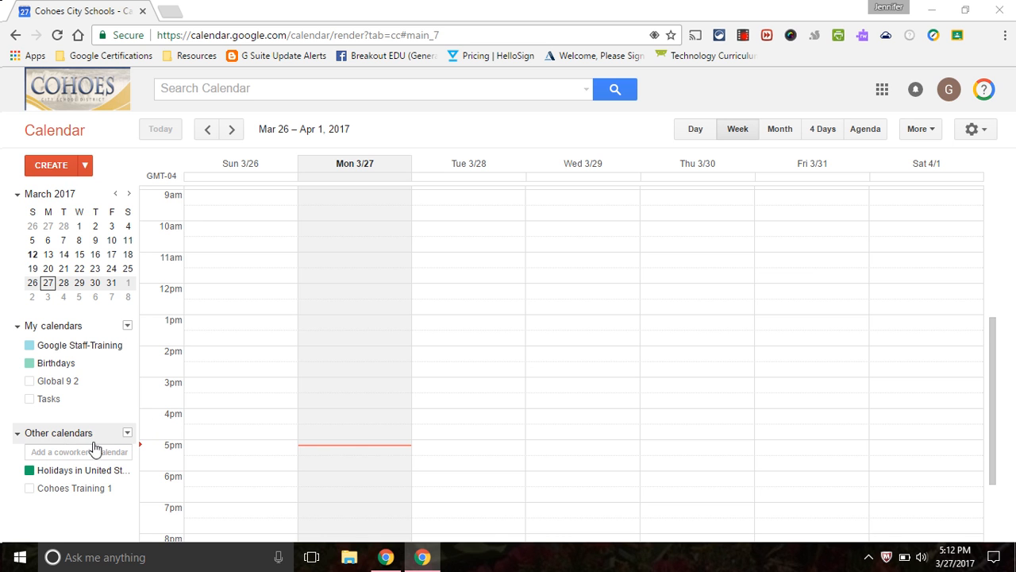
Subscribe to the HH-CBCart-01 calendar from the cohoes.org resources under Interesting Calendars and return to the calendar.
{"action": "left_click", "coordinate": [60, 487]}
{"action": "left_click", "coordinate": [61, 487]}
{"action": "left_click", "coordinate": [127, 435]}
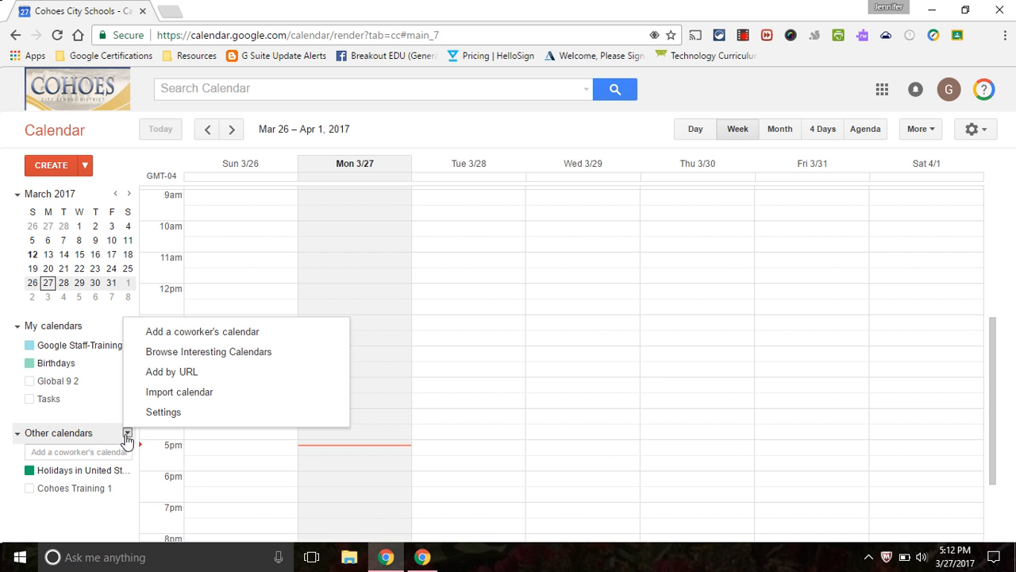
{"action": "left_click", "coordinate": [168, 361]}
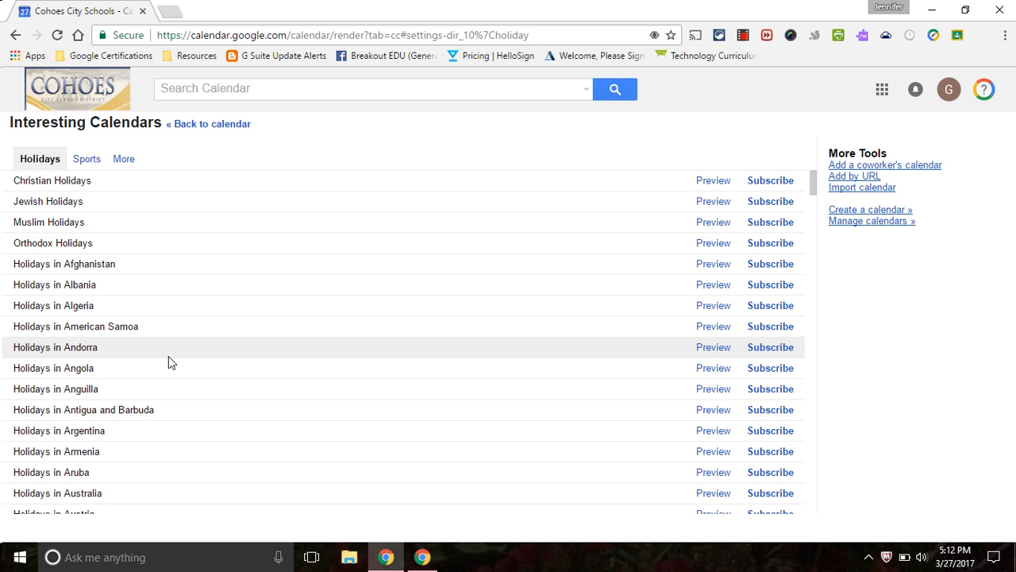
{"action": "left_click", "coordinate": [124, 162]}
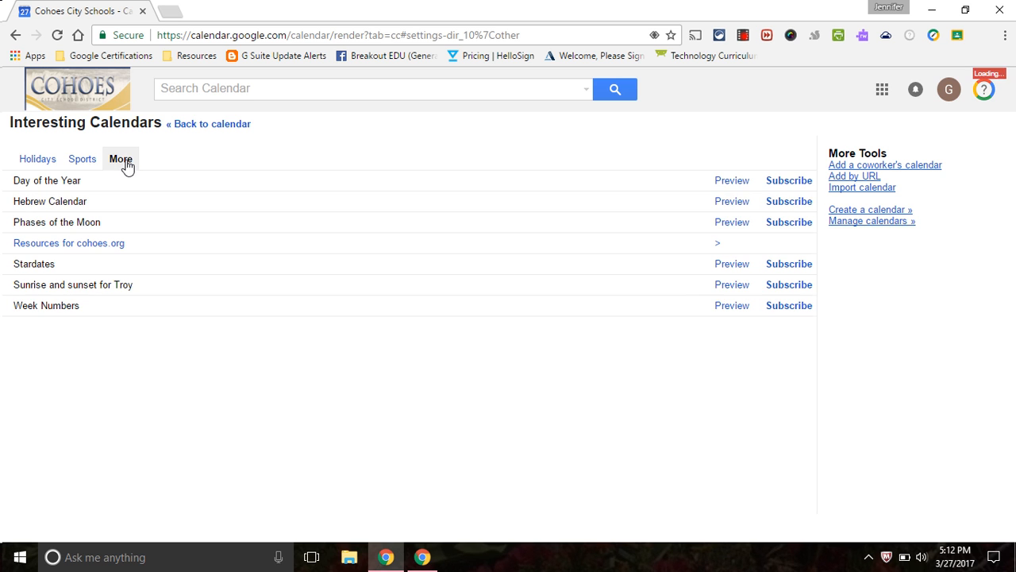
{"action": "left_click", "coordinate": [100, 246]}
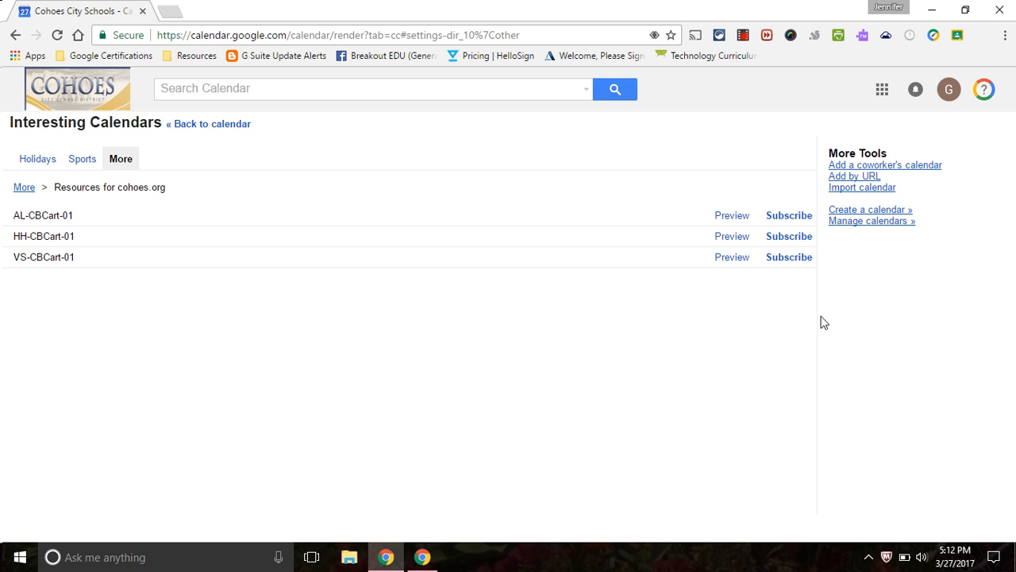
{"action": "left_click", "coordinate": [794, 236]}
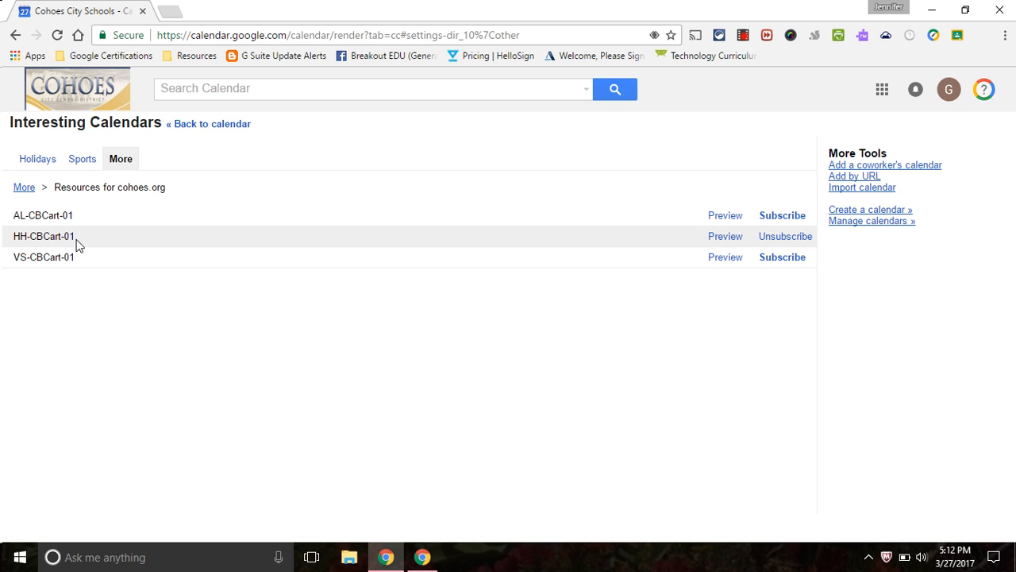
{"action": "left_click", "coordinate": [199, 127]}
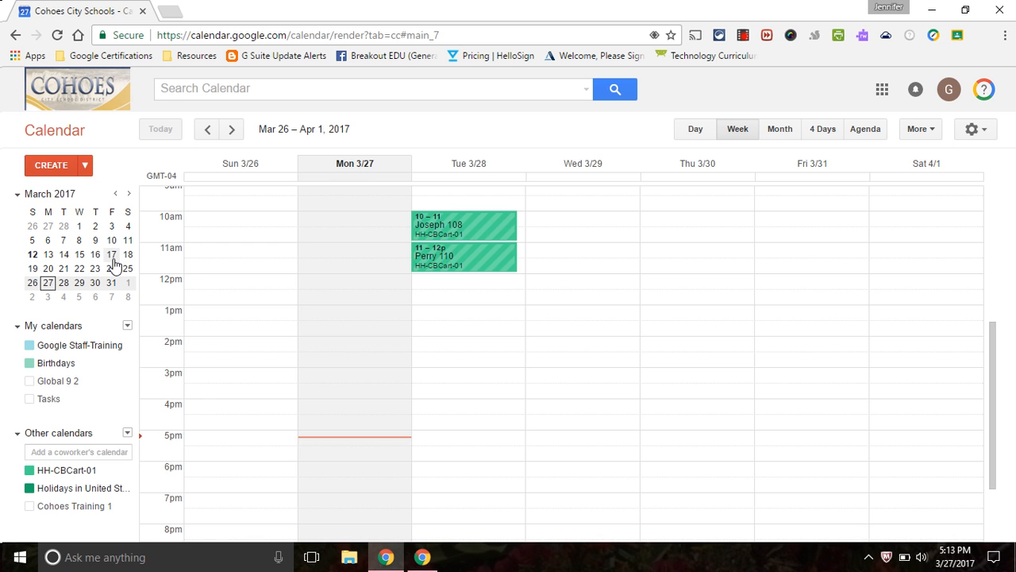
Create an event titled with the teacher's last name and 110, dated 3/28/2017.
{"action": "left_click", "coordinate": [50, 167]}
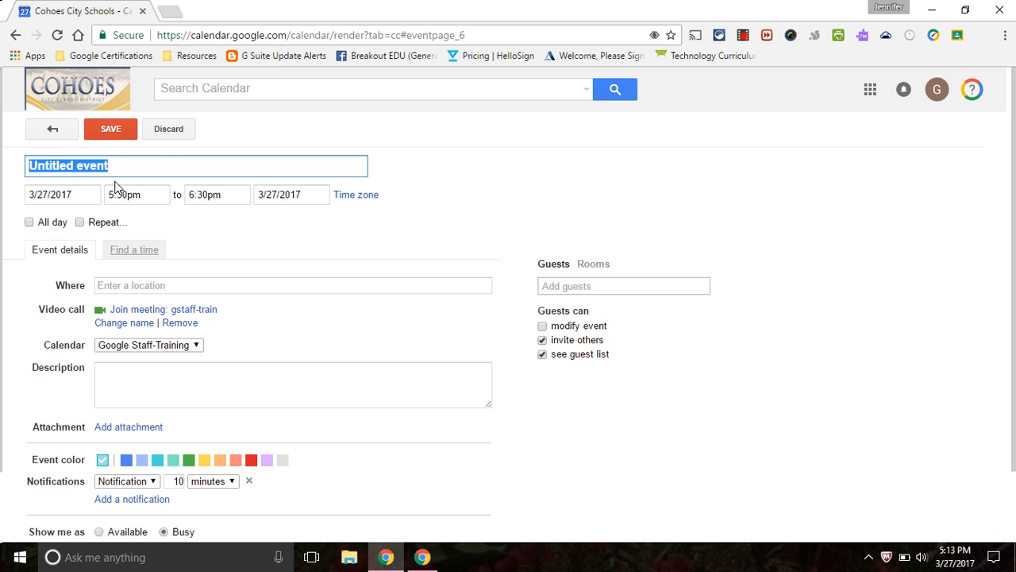
{"action": "type", "text": "Sangiaco"}
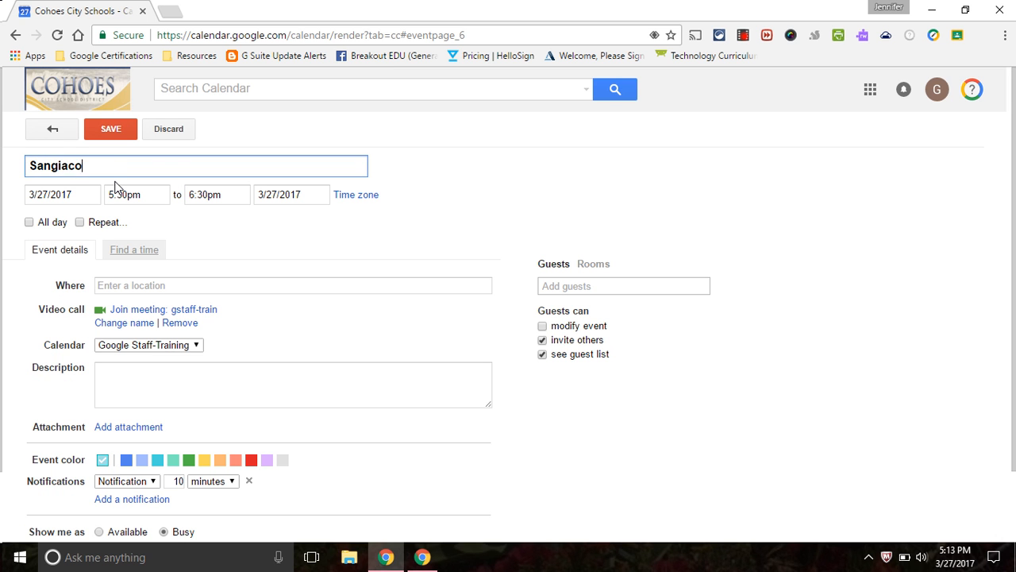
{"action": "type", "text": "mo 110"}
{"action": "left_click", "coordinate": [77, 194]}
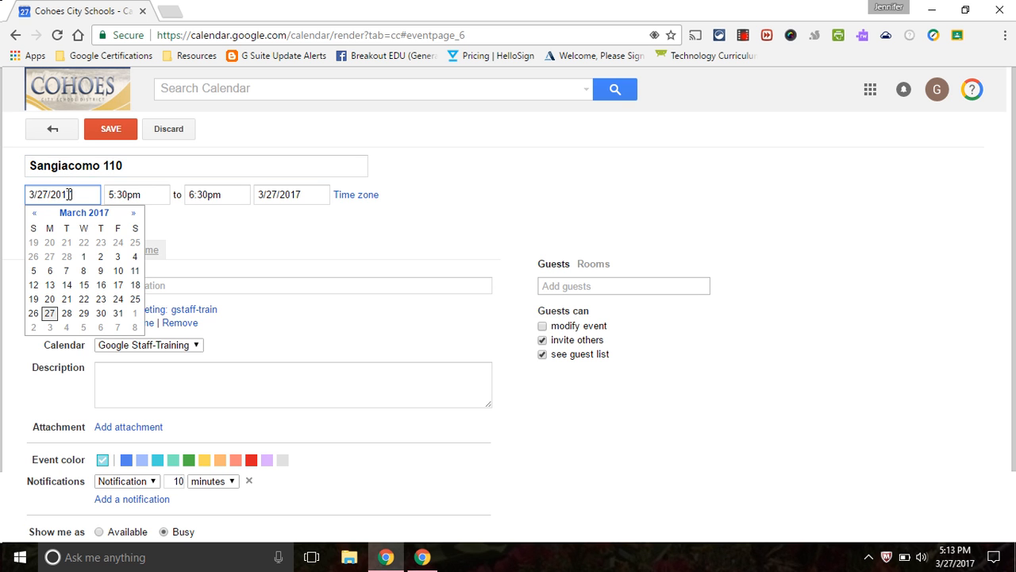
{"action": "left_click", "coordinate": [67, 313]}
Set the event's start time to 12:00pm.
{"action": "left_click", "coordinate": [122, 194]}
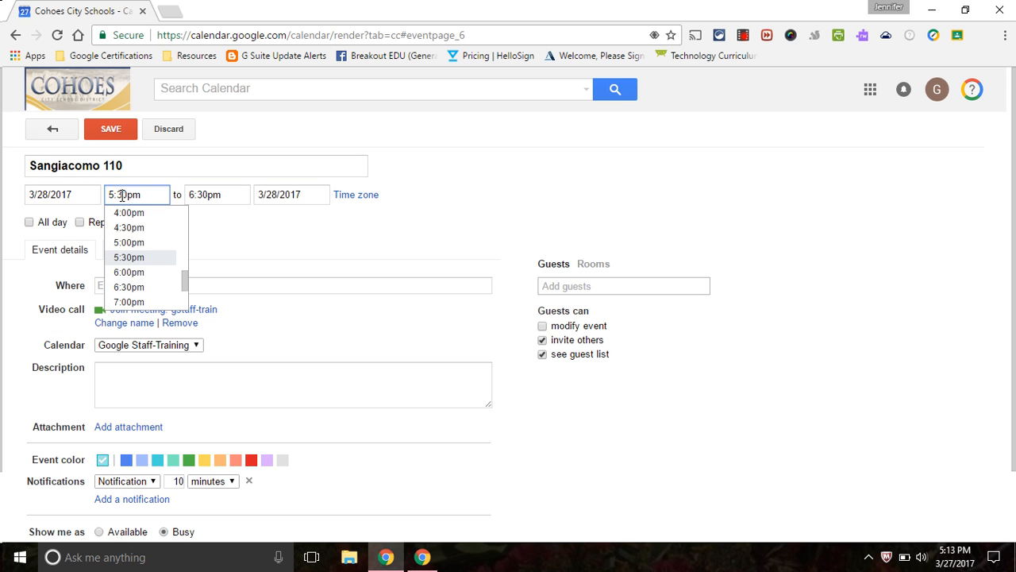
{"action": "scroll", "coordinate": [181, 222], "scroll_direction": "up", "scroll_amount": 3}
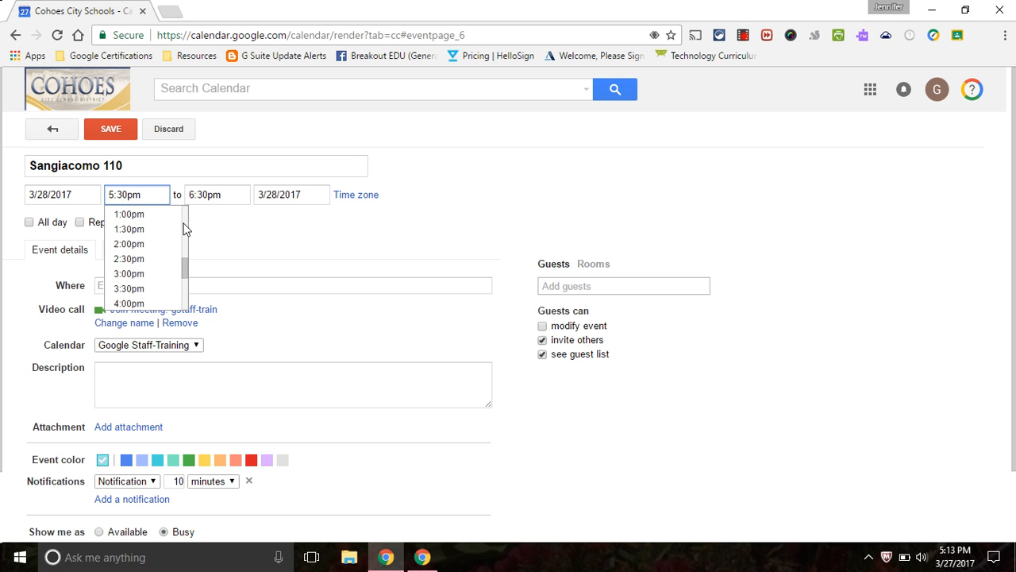
{"action": "scroll", "coordinate": [184, 223], "scroll_direction": "up", "scroll_amount": 1}
{"action": "scroll", "coordinate": [184, 229], "scroll_direction": "up", "scroll_amount": 2}
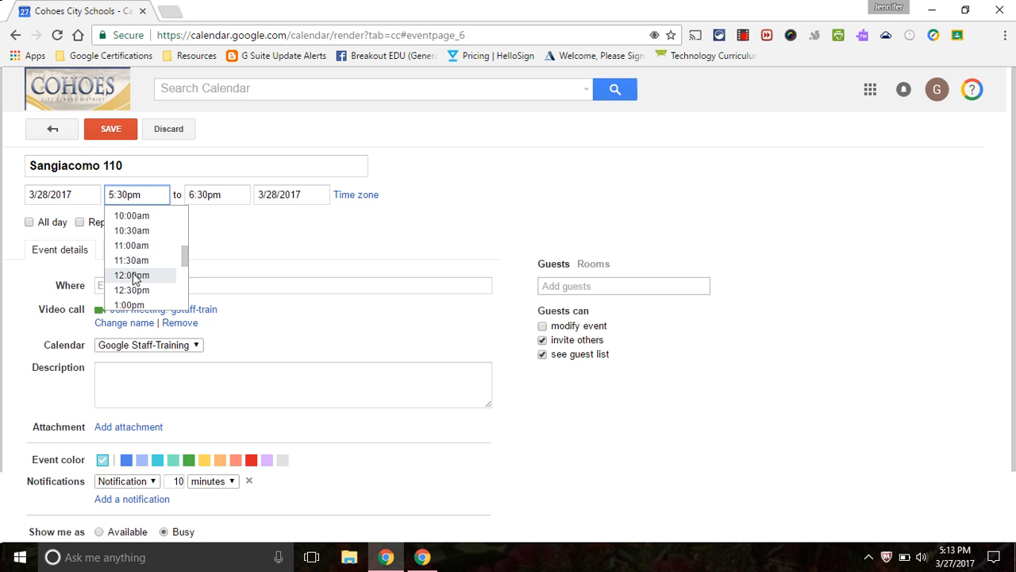
{"action": "left_click", "coordinate": [131, 275]}
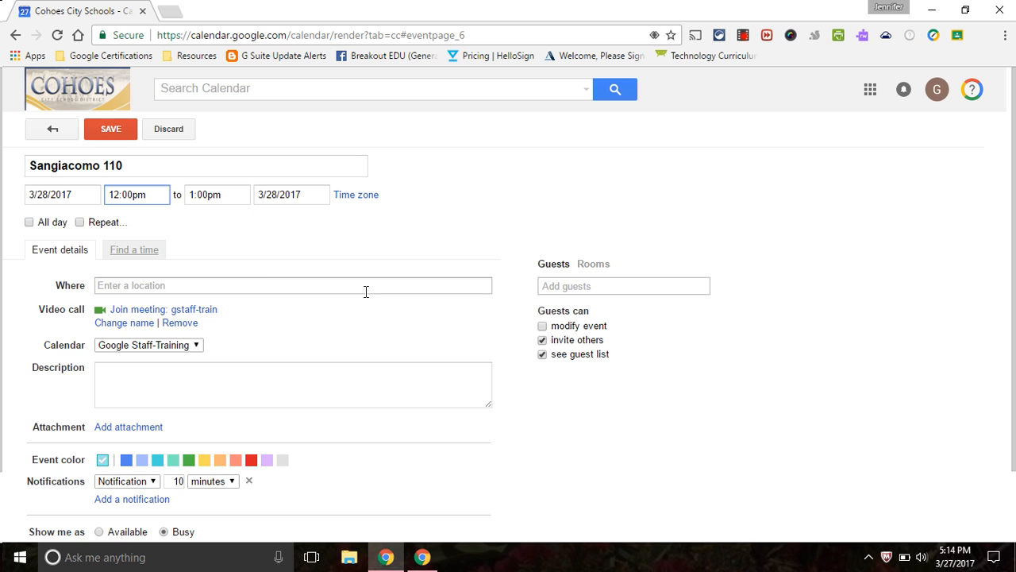
Reserve HH-CBCart-01 as the event's room and save the event.
{"action": "left_click", "coordinate": [591, 268]}
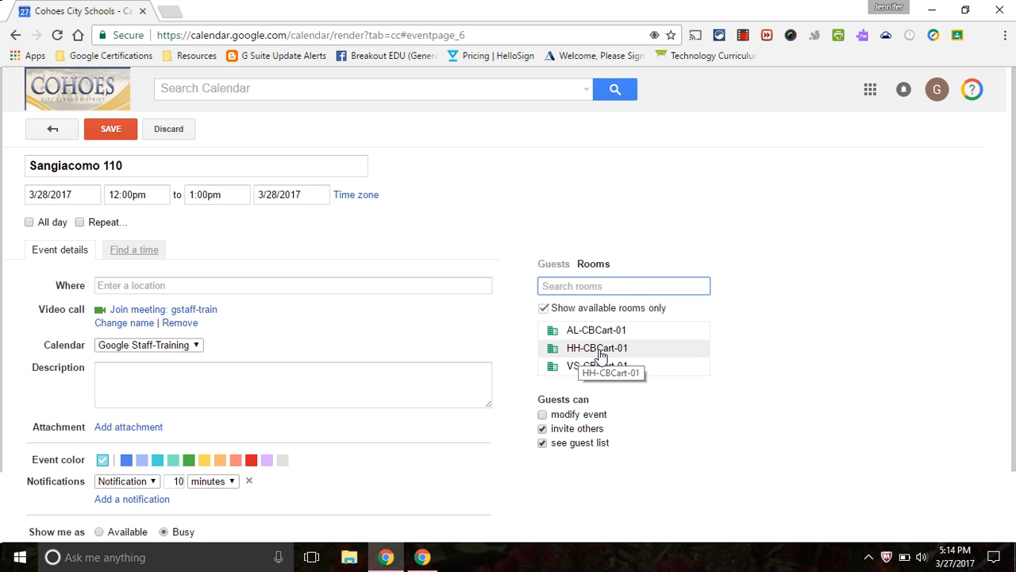
{"action": "left_click", "coordinate": [599, 355]}
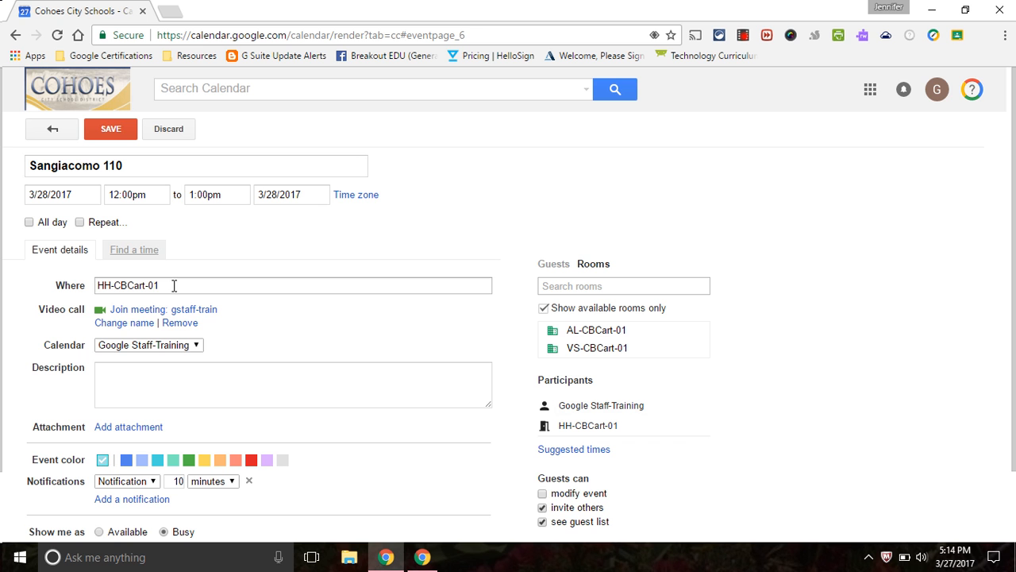
{"action": "left_click", "coordinate": [108, 129]}
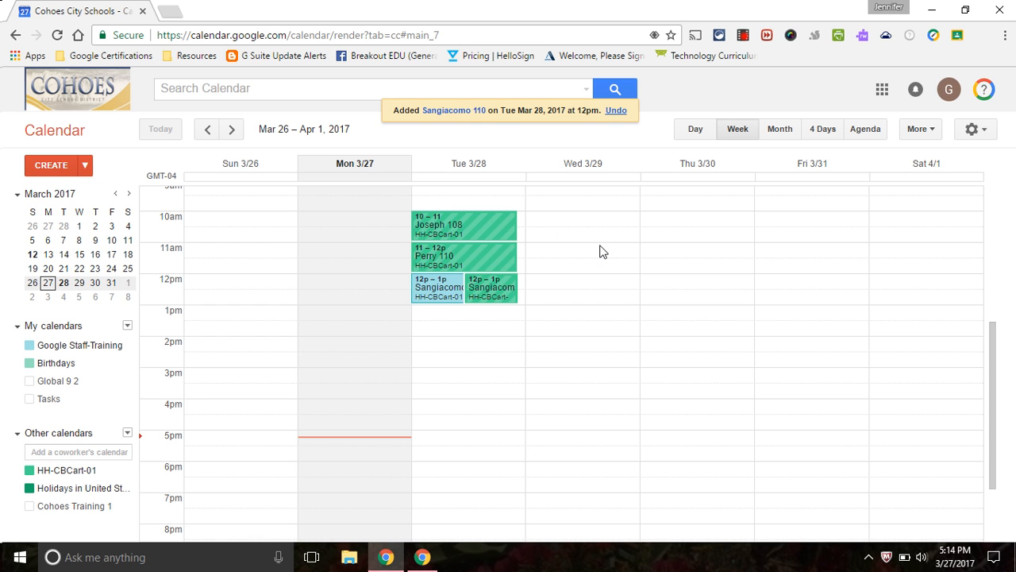
Hide and redisplay the HH-CBCart-01 calendar to compare its bookings with the personal calendar.
{"action": "left_click", "coordinate": [51, 474]}
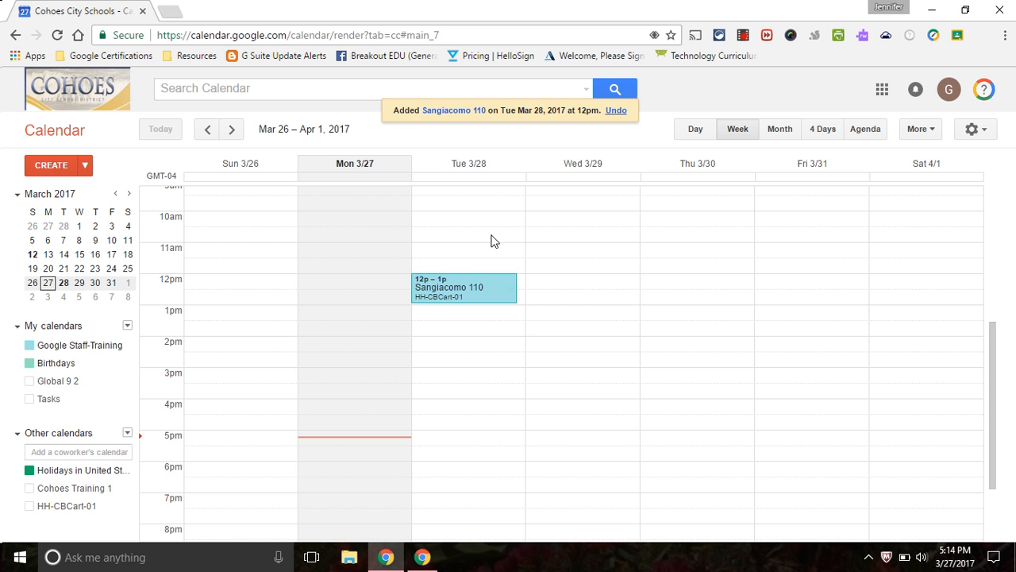
{"action": "left_click", "coordinate": [56, 506]}
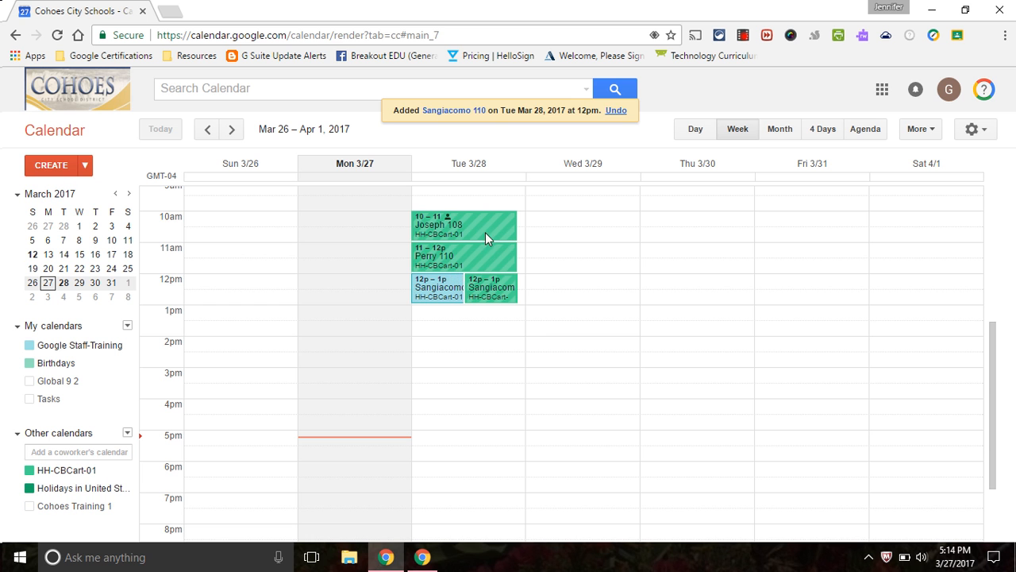
Start a second event titled with the teacher's last name and 110, dated 3/28/2017.
{"action": "left_click", "coordinate": [51, 164]}
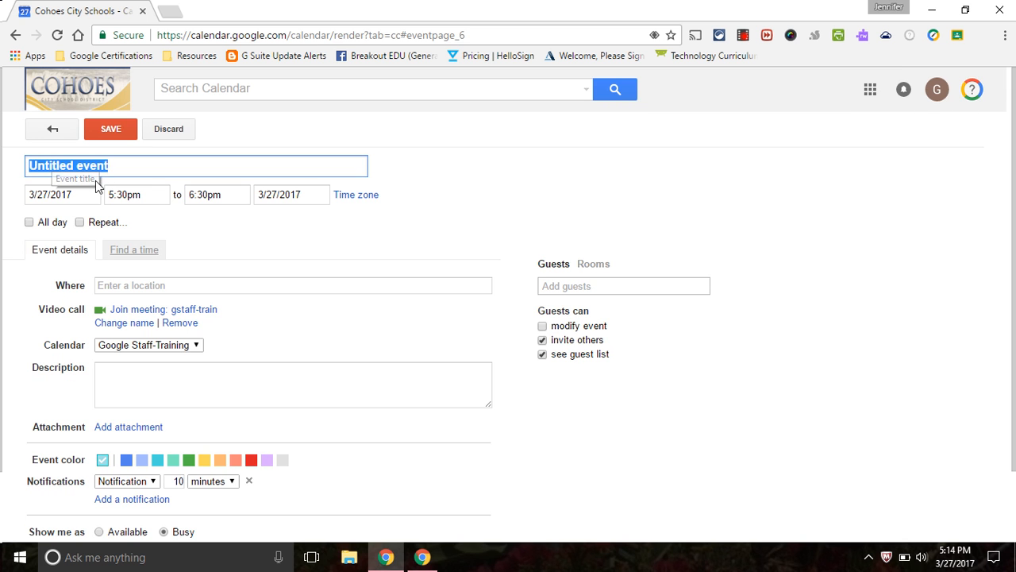
{"action": "type", "text": "Sangiacomo "}
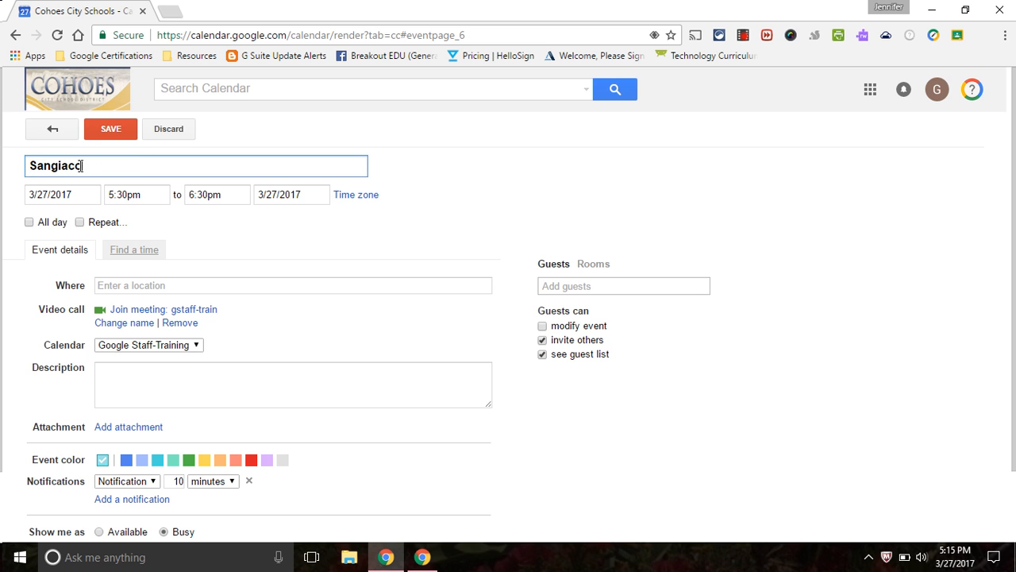
{"action": "type", "text": "110"}
{"action": "left_click", "coordinate": [73, 194]}
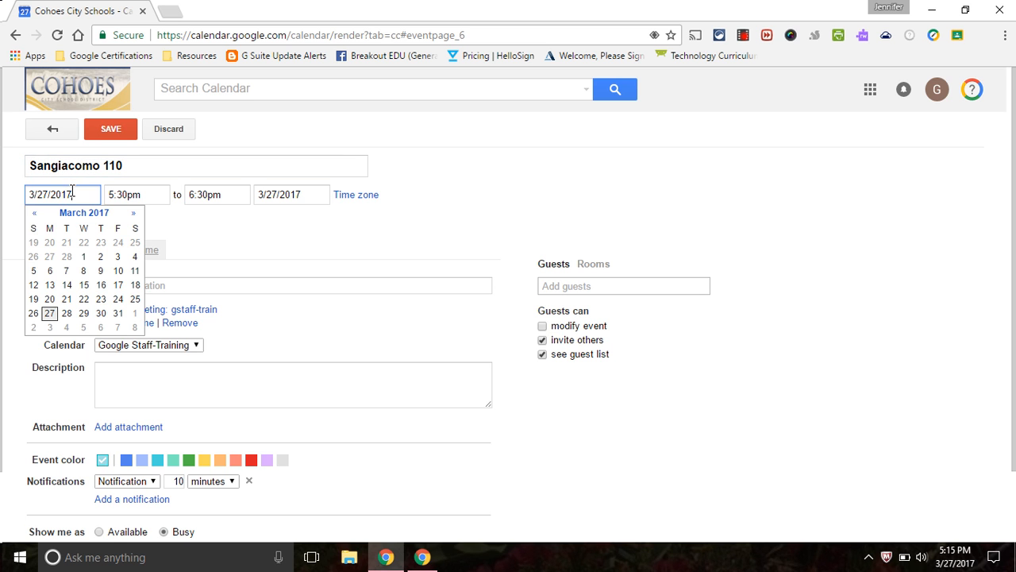
{"action": "left_click", "coordinate": [67, 313]}
Set the second event's start time to 10:00am and list the rooms available at that time.
{"action": "left_click", "coordinate": [130, 195]}
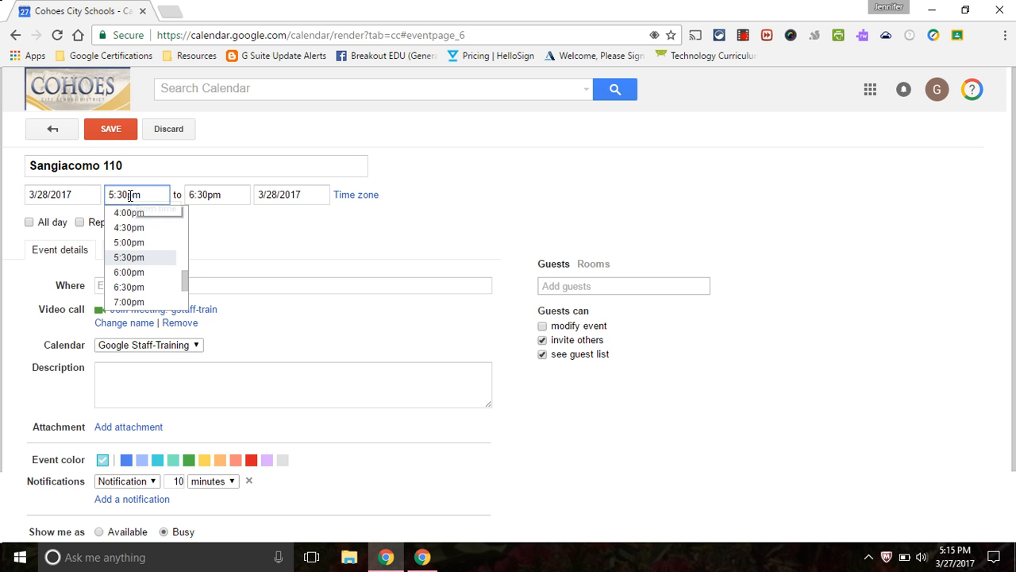
{"action": "left_click_drag", "start_coordinate": [182, 275], "coordinate": [184, 256]}
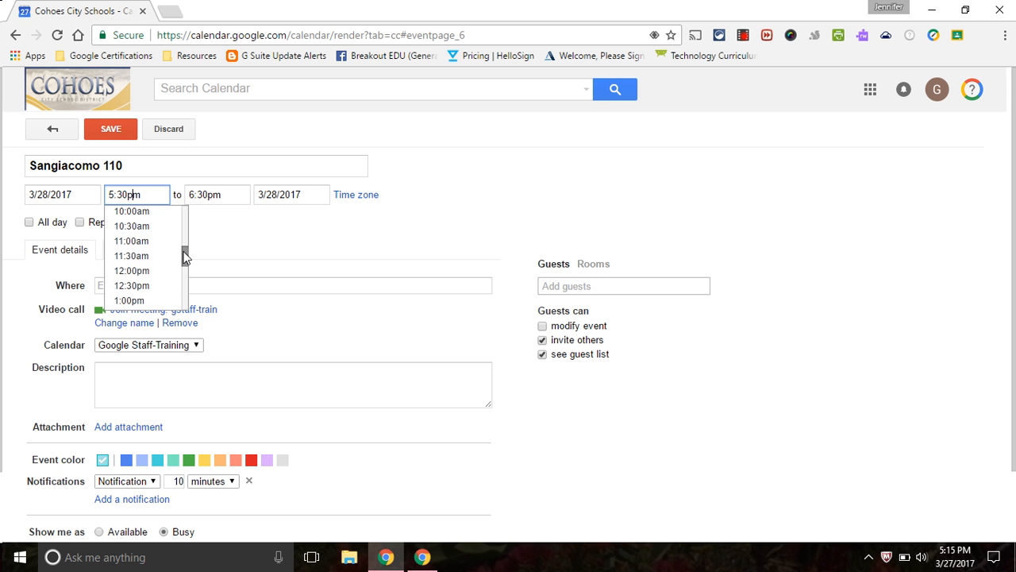
{"action": "left_click", "coordinate": [148, 212]}
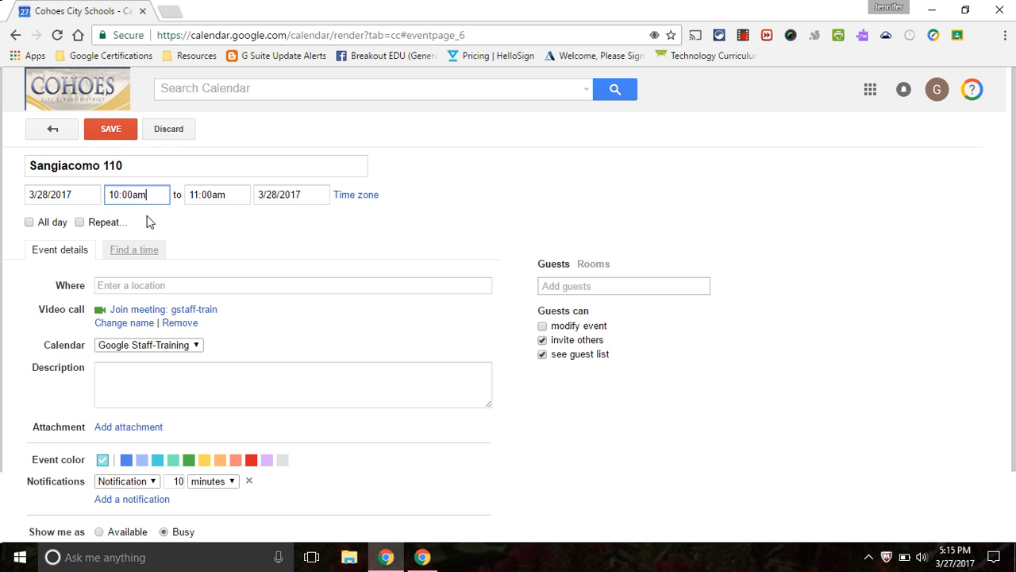
{"action": "left_click", "coordinate": [591, 264]}
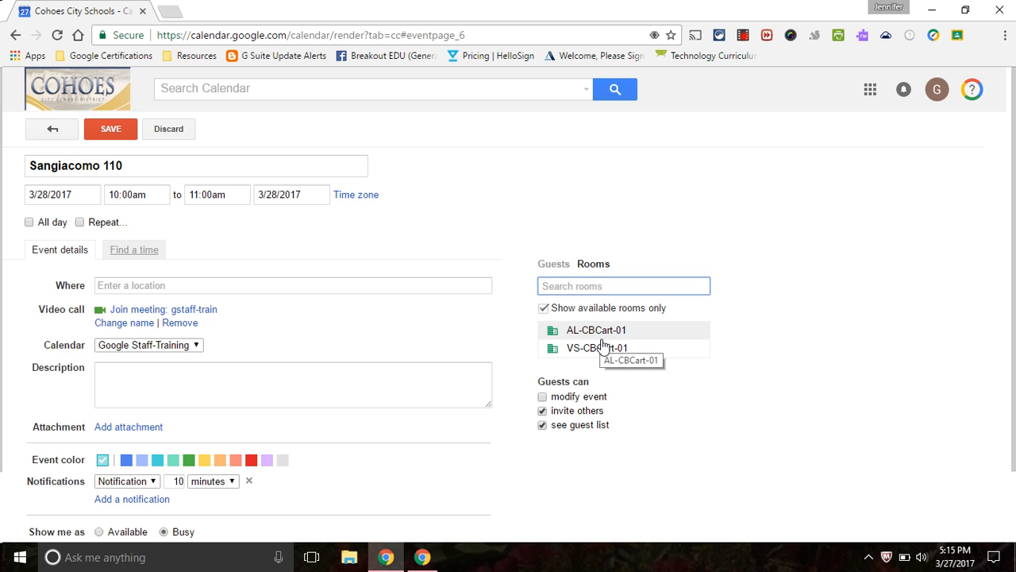
Try a 10:30am start time for room availability, then discard the second event.
{"action": "left_click", "coordinate": [131, 196]}
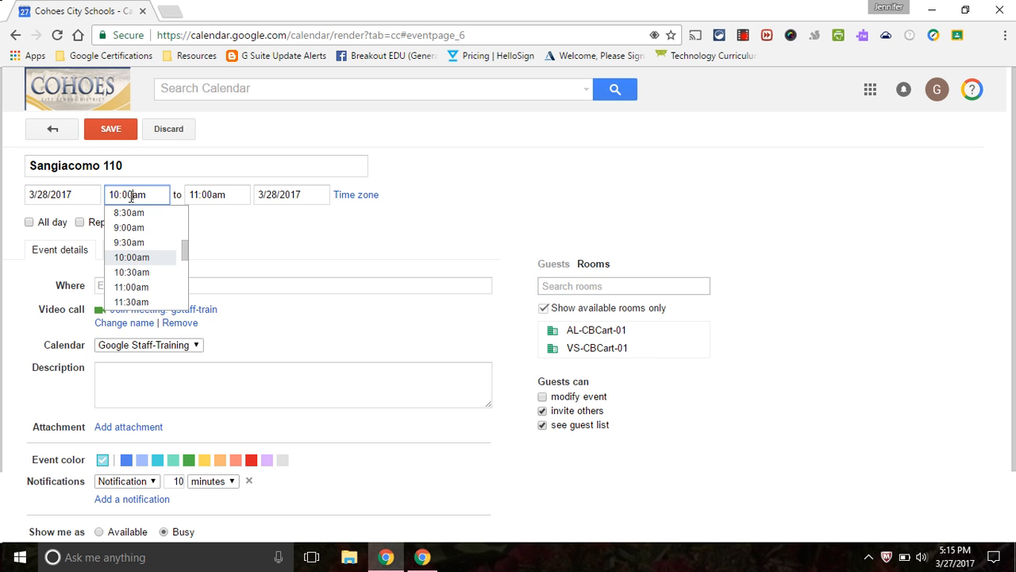
{"action": "left_click", "coordinate": [132, 272]}
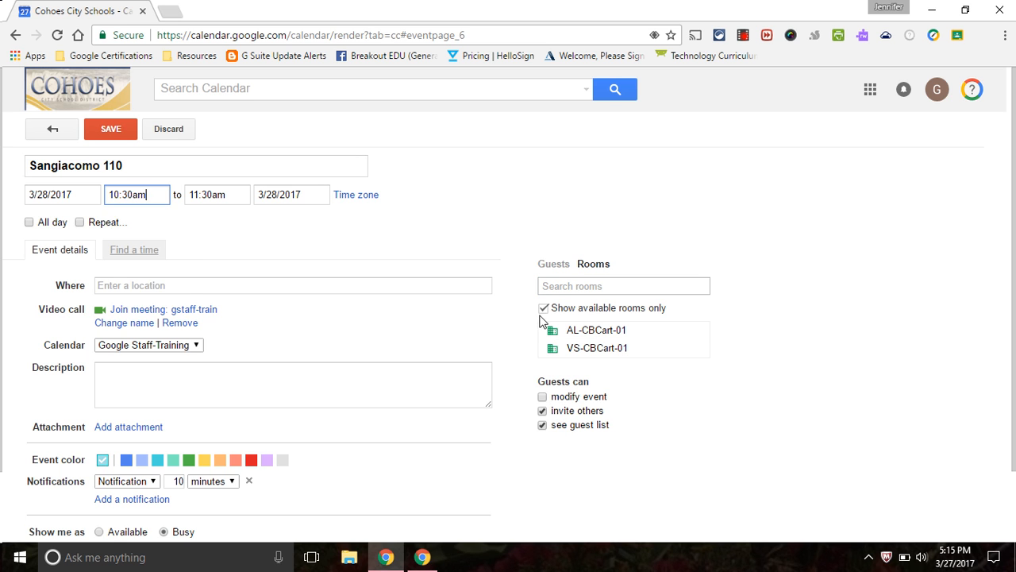
{"action": "left_click", "coordinate": [128, 195]}
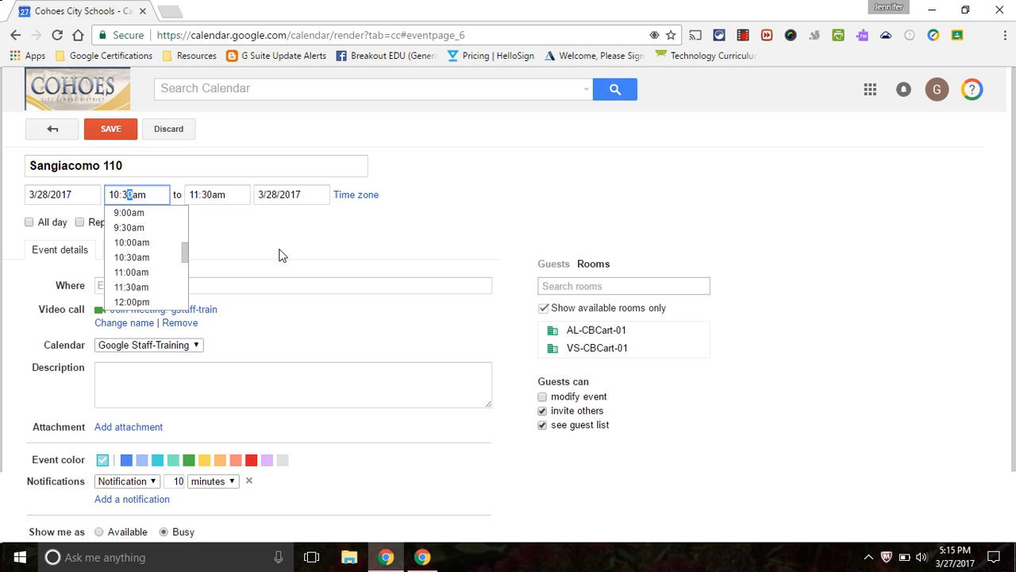
{"action": "left_click", "coordinate": [168, 129]}
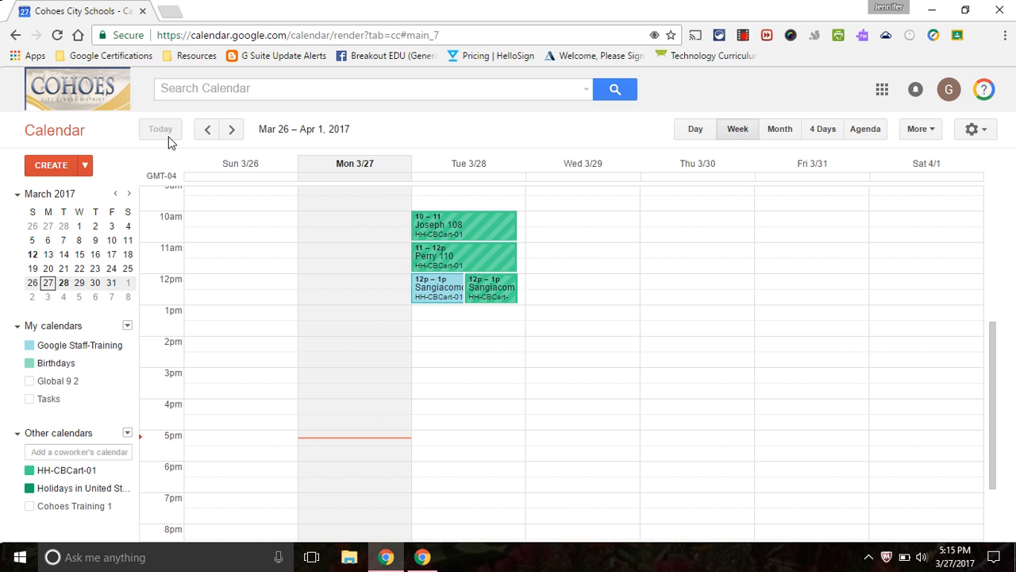
View the details of the 11am–12pm cart reservation on Tuesday 3/28, then close any open event pop-up.
{"action": "left_click", "coordinate": [484, 253]}
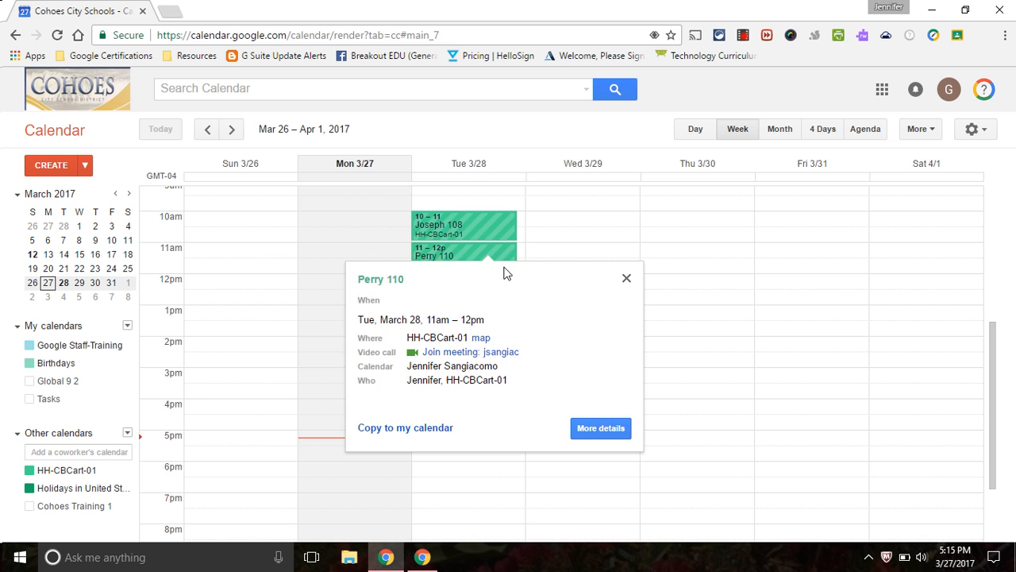
{"action": "left_click", "coordinate": [559, 241]}
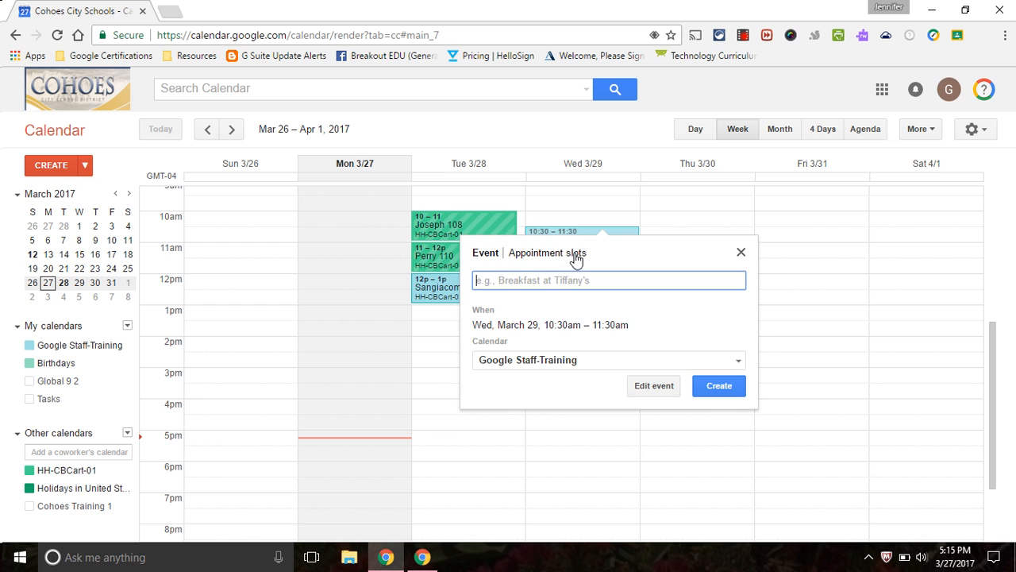
{"action": "left_click", "coordinate": [740, 254]}
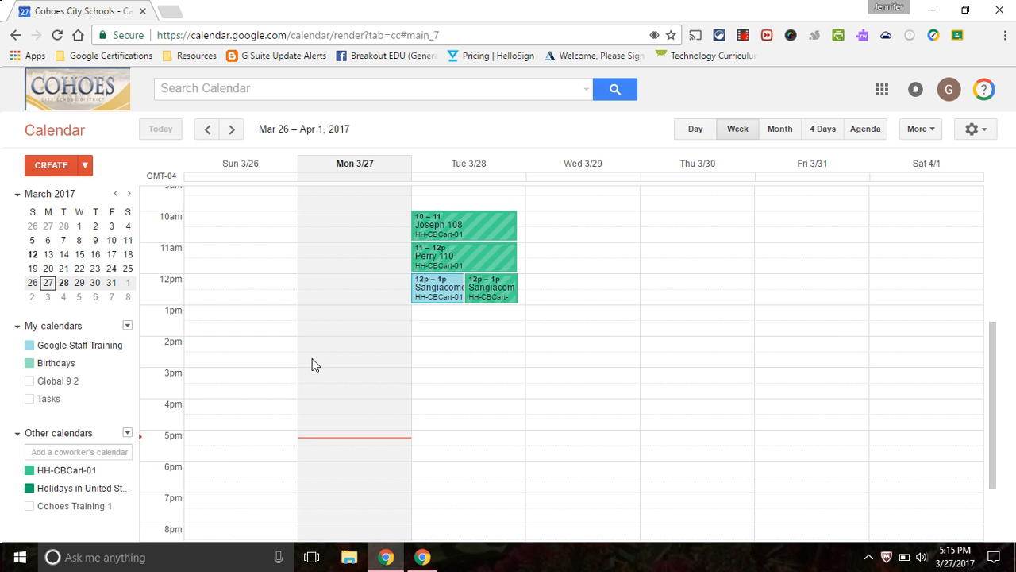
Start an untitled event, list its available rooms, and discard the event.
{"action": "left_click", "coordinate": [52, 169]}
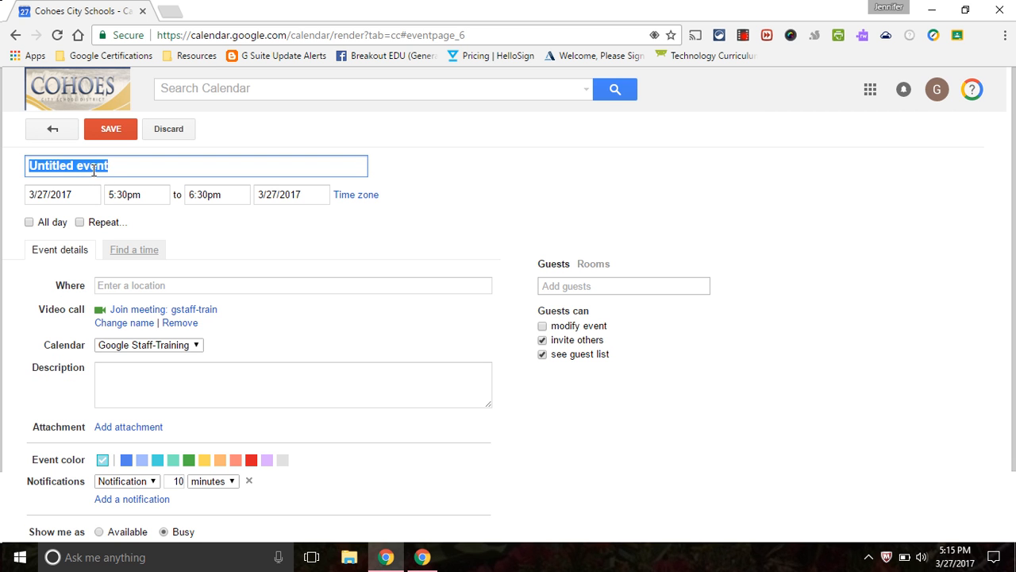
{"action": "left_click", "coordinate": [594, 265]}
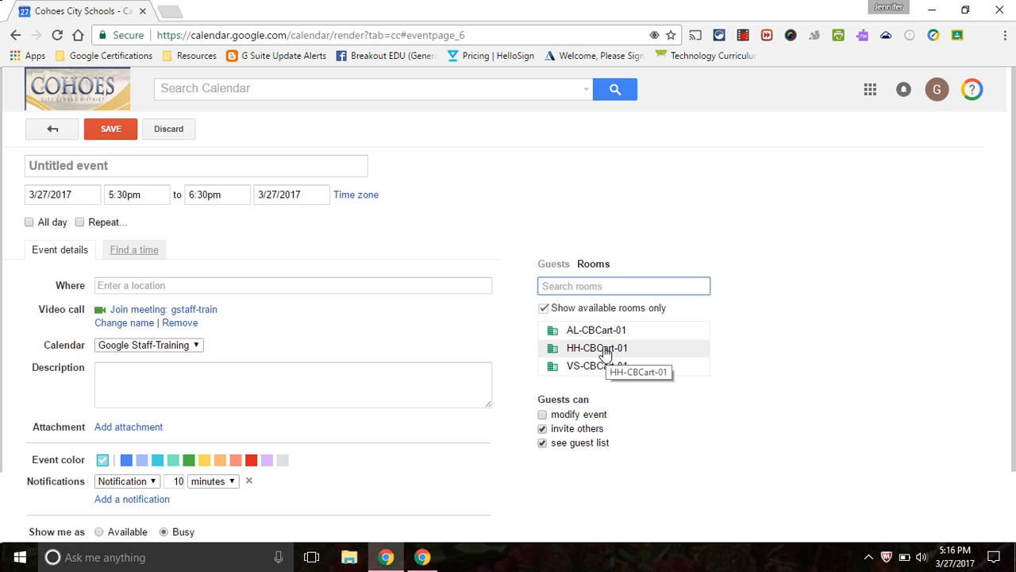
{"action": "left_click", "coordinate": [166, 130]}
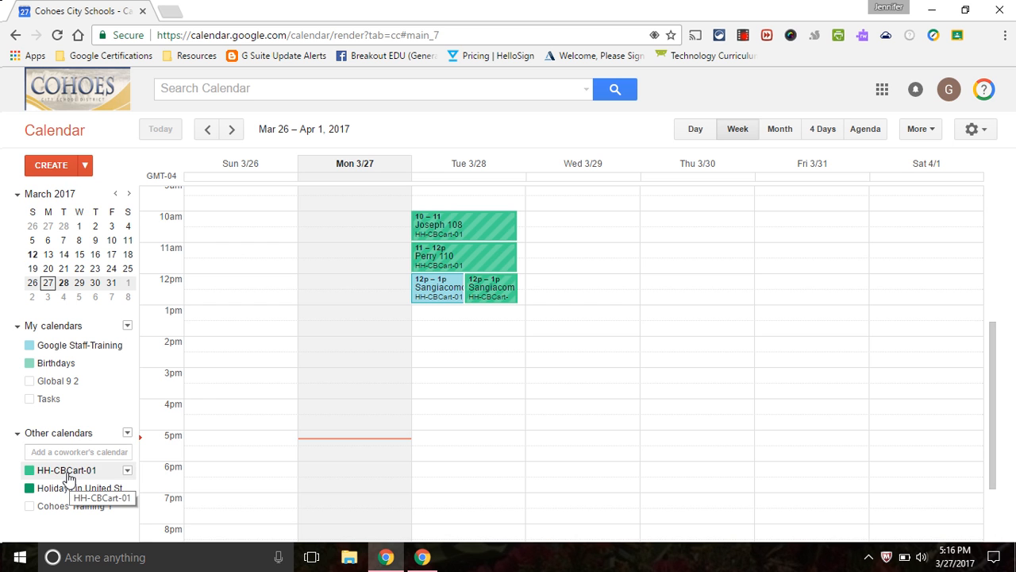
Review the options for adding other calendars, and toggle HH-CBCart-01 off and on and Cohoes Training 1 on and off.
{"action": "left_click", "coordinate": [127, 434]}
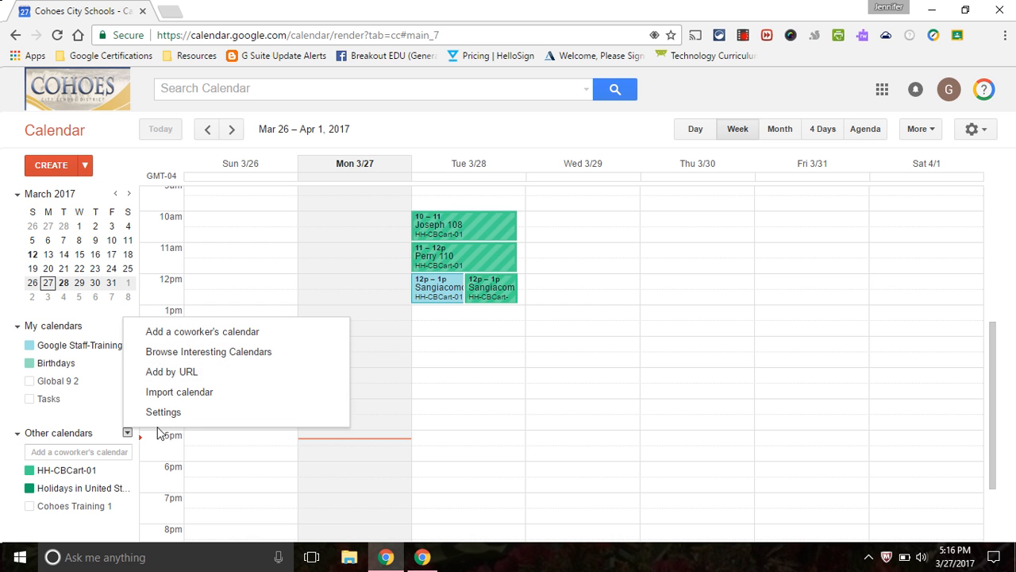
{"action": "left_click", "coordinate": [58, 473]}
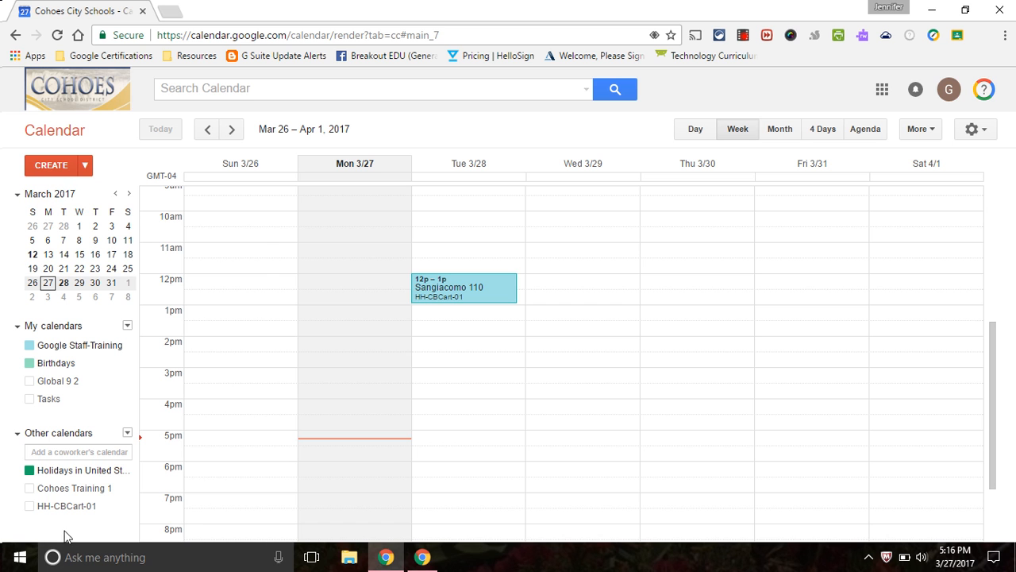
{"action": "left_click", "coordinate": [54, 506]}
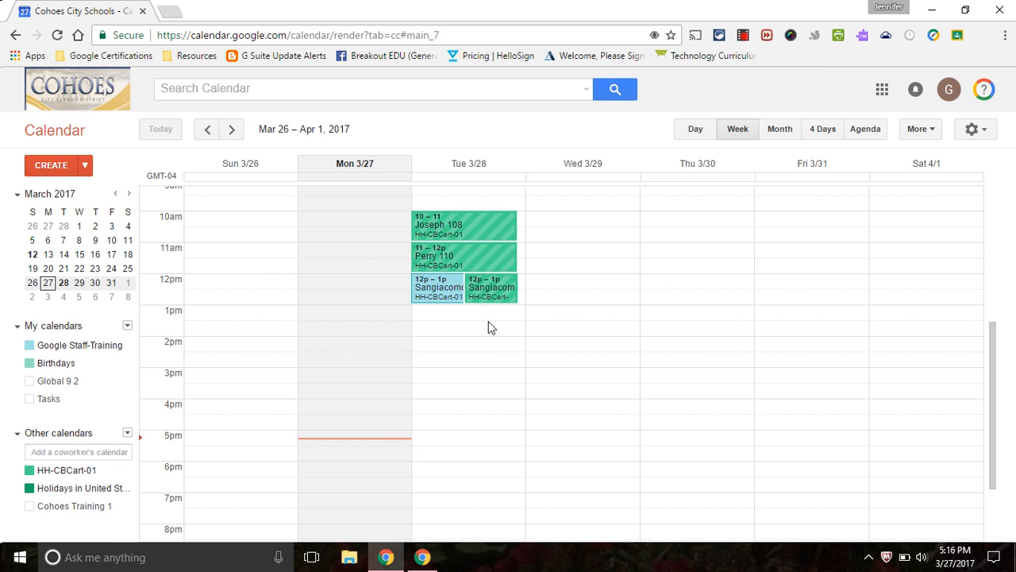
{"action": "left_click", "coordinate": [86, 506]}
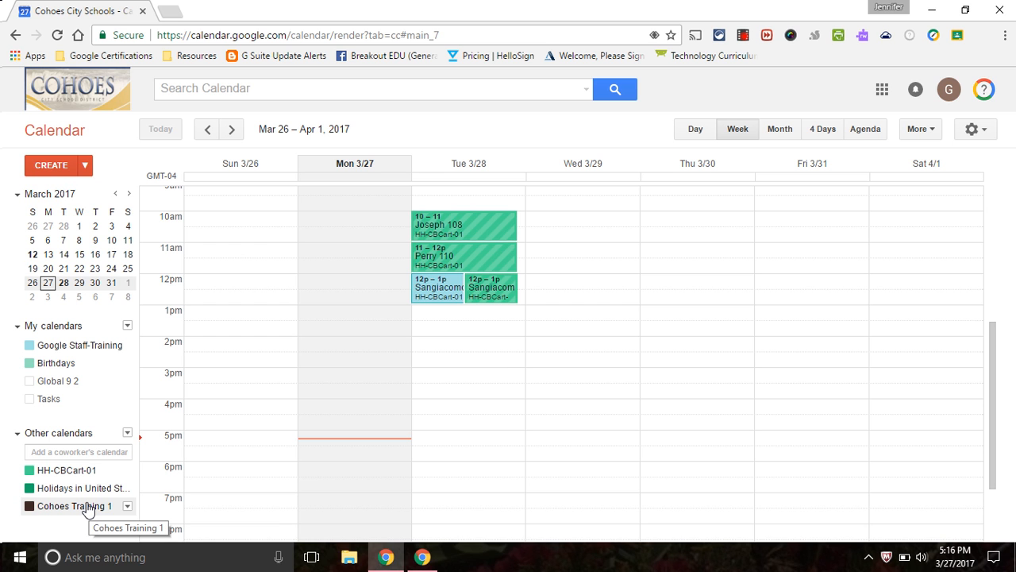
{"action": "left_click", "coordinate": [88, 508]}
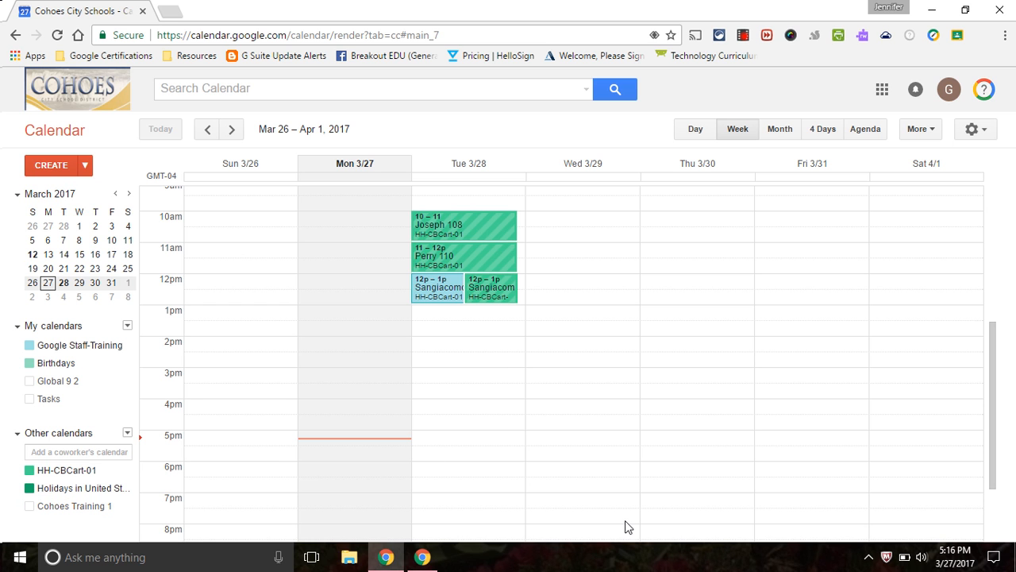